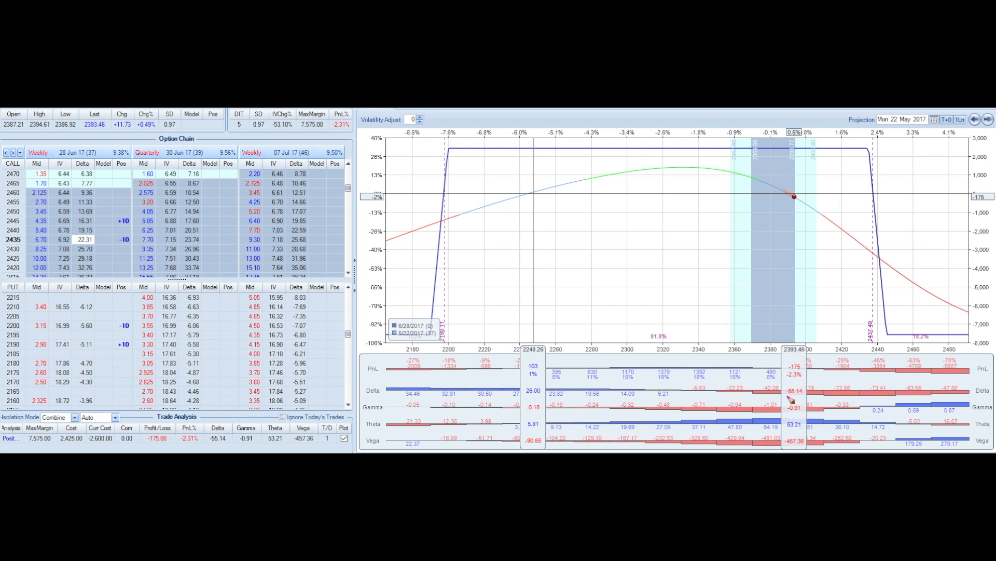
Mark the current-price delta and the 28 Jun 17 condor legs: the 2445 and 2435 calls and the 2200 and 2190 puts.
mouse_move(783, 398)
left_mouse_down()
mouse_move(811, 389)
mouse_move(786, 400)
left_mouse_up()
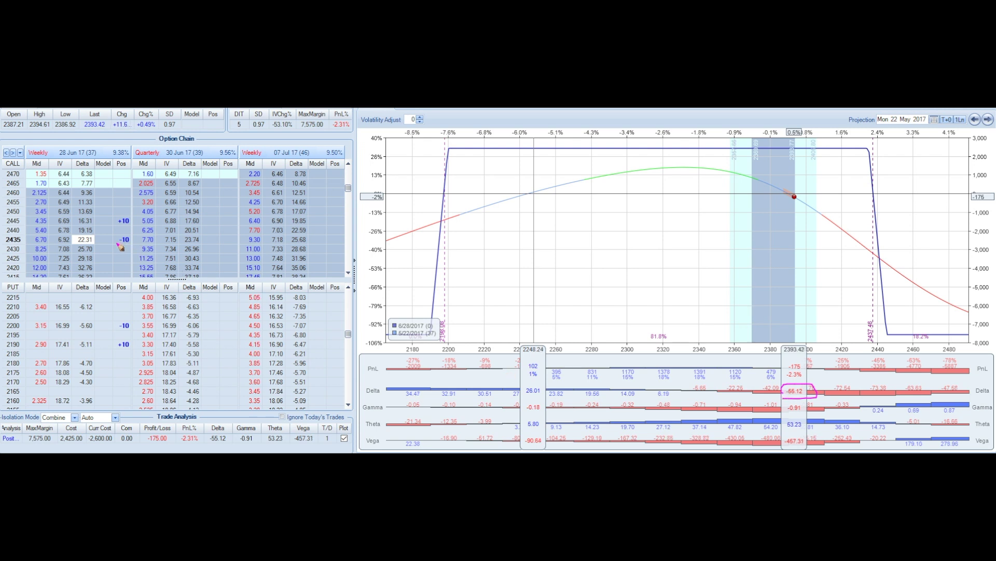
mouse_move(117, 242)
left_mouse_down()
mouse_move(128, 243)
mouse_move(121, 225)
left_mouse_up()
mouse_move(113, 330)
left_mouse_down()
mouse_move(120, 328)
mouse_move(116, 348)
left_mouse_up()
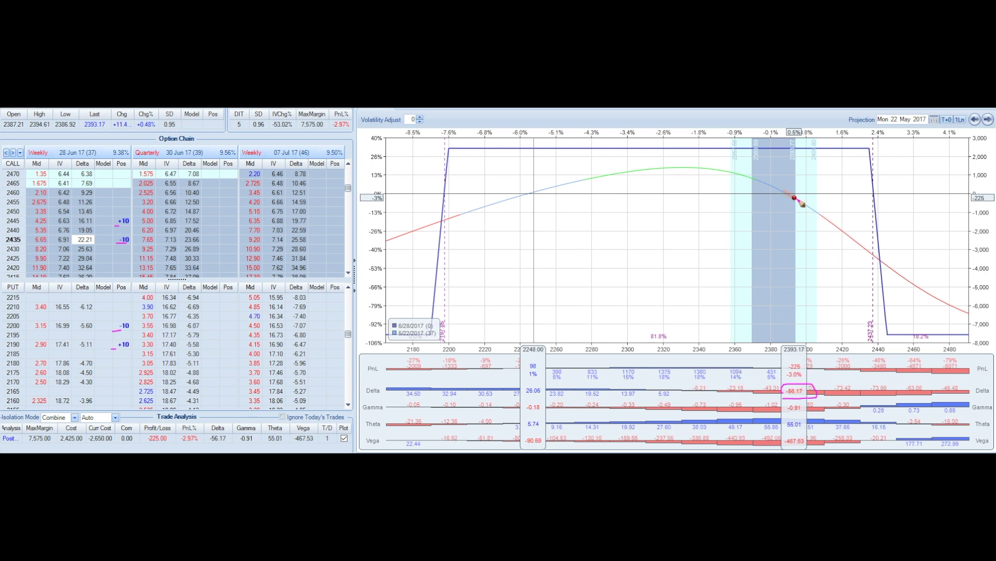
Sketch arrows on the risk graph for the falling current line, a flatter recovering path and a wider expiration profile, and clear all markings.
mouse_move(798, 201)
left_mouse_down()
mouse_move(851, 238)
mouse_move(852, 230)
mouse_move(849, 243)
left_mouse_up()
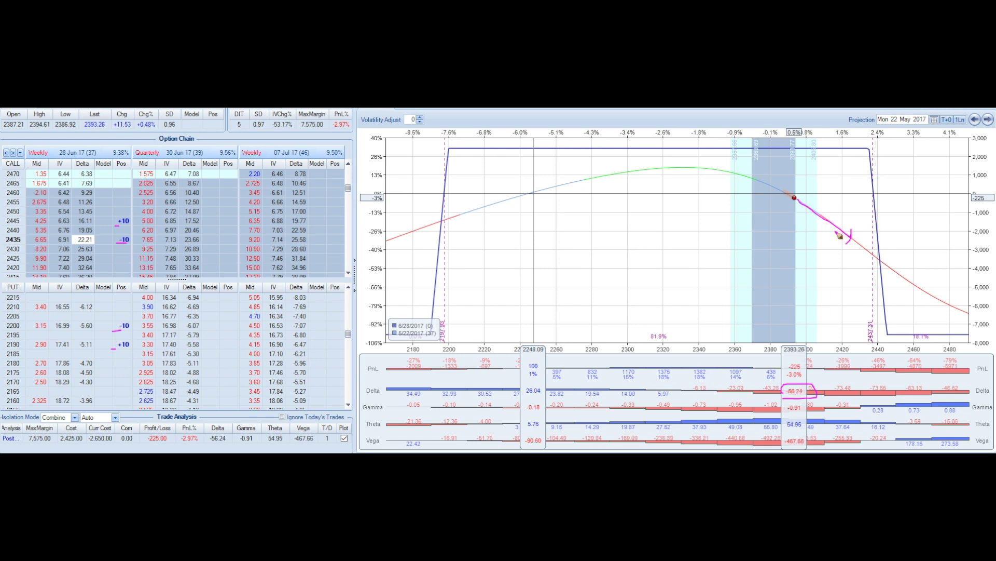
left_click_drag(809, 208, 854, 243)
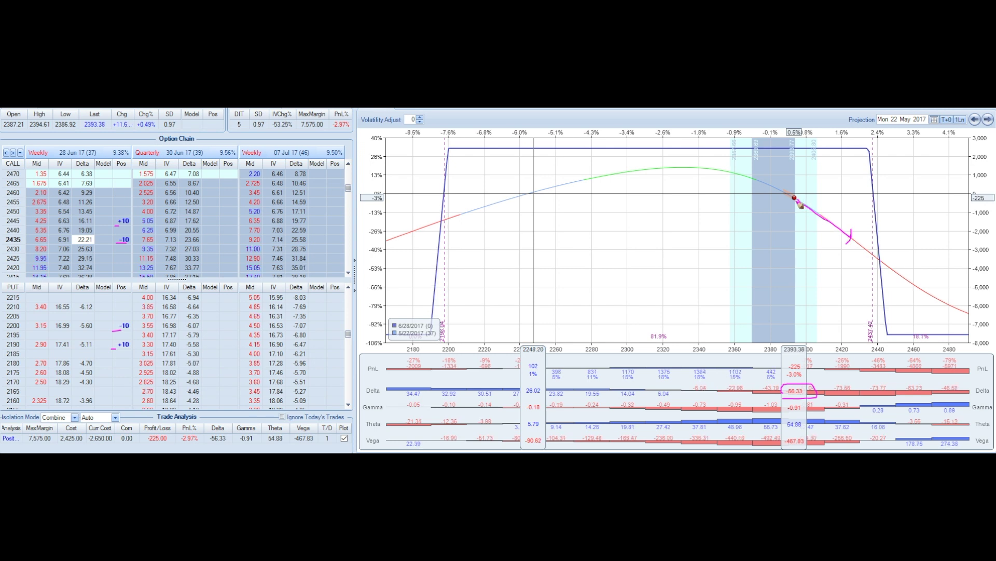
mouse_move(796, 200)
left_mouse_down()
mouse_move(877, 209)
mouse_move(909, 193)
left_mouse_up()
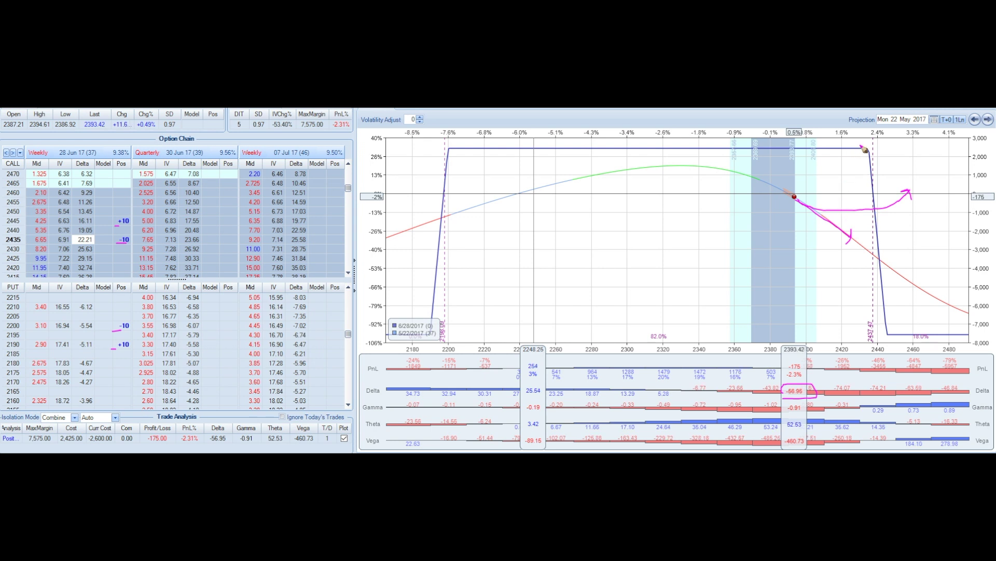
mouse_move(865, 149)
left_mouse_down()
mouse_move(874, 155)
mouse_move(867, 147)
mouse_move(852, 162)
left_mouse_up()
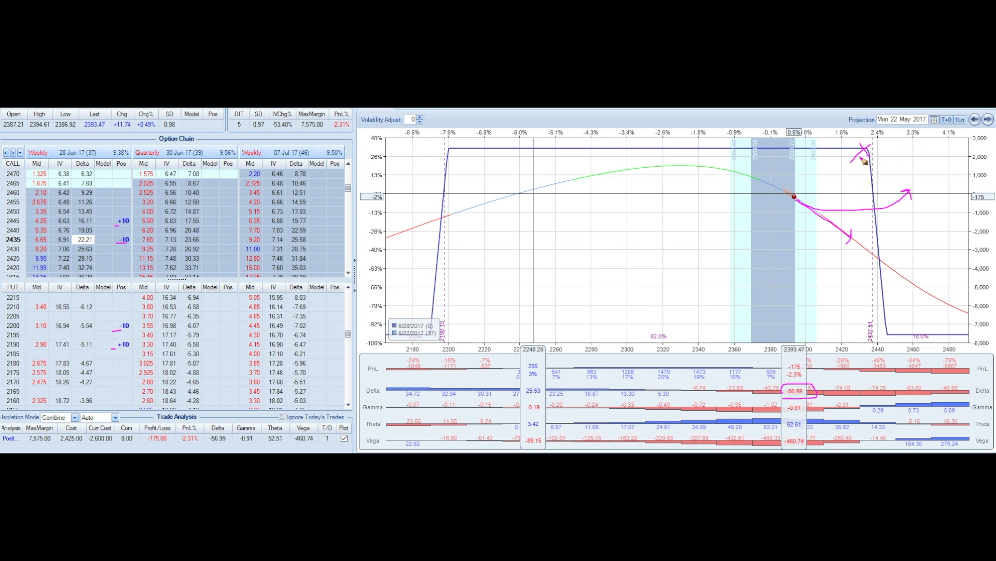
mouse_move(861, 157)
left_mouse_down()
mouse_move(933, 158)
mouse_move(945, 173)
mouse_move(951, 341)
mouse_move(989, 338)
left_mouse_up()
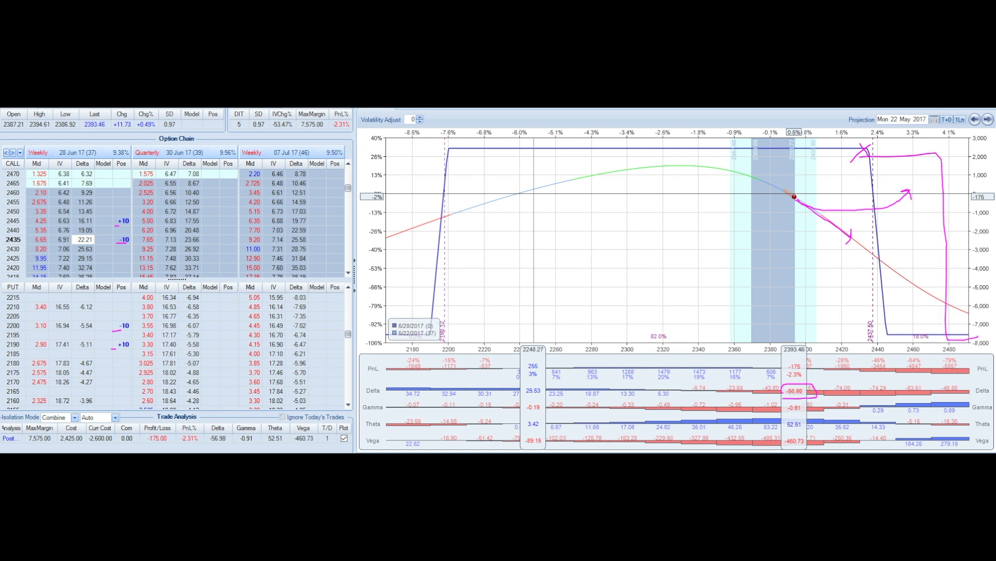
key("Escape")
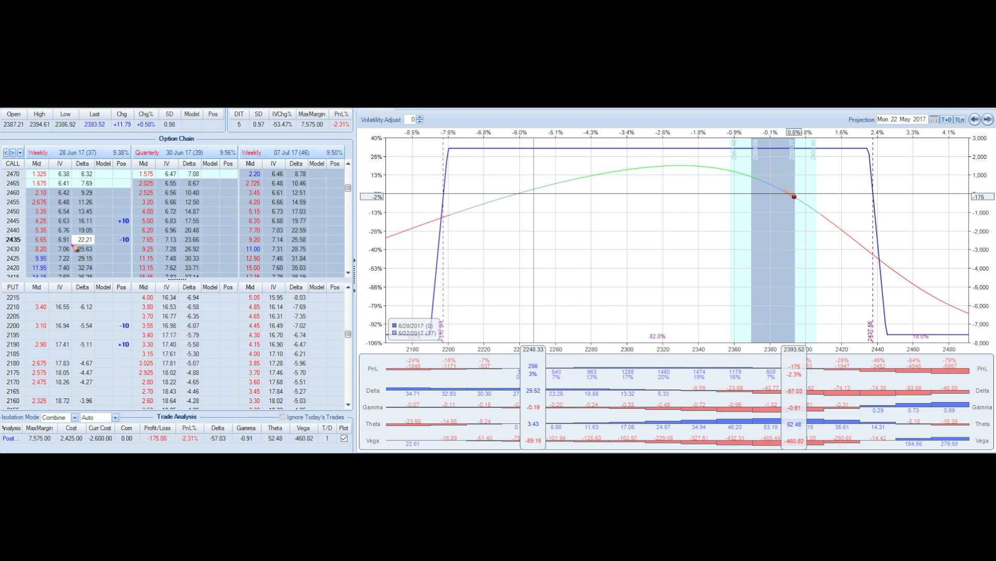
Underline the 28 Jun 17 2435 call's delta, the position's current delta and the days to expiration of the 07 Jul 17 cycle.
mouse_move(71, 244)
left_mouse_down()
mouse_move(98, 242)
mouse_move(98, 233)
left_mouse_up()
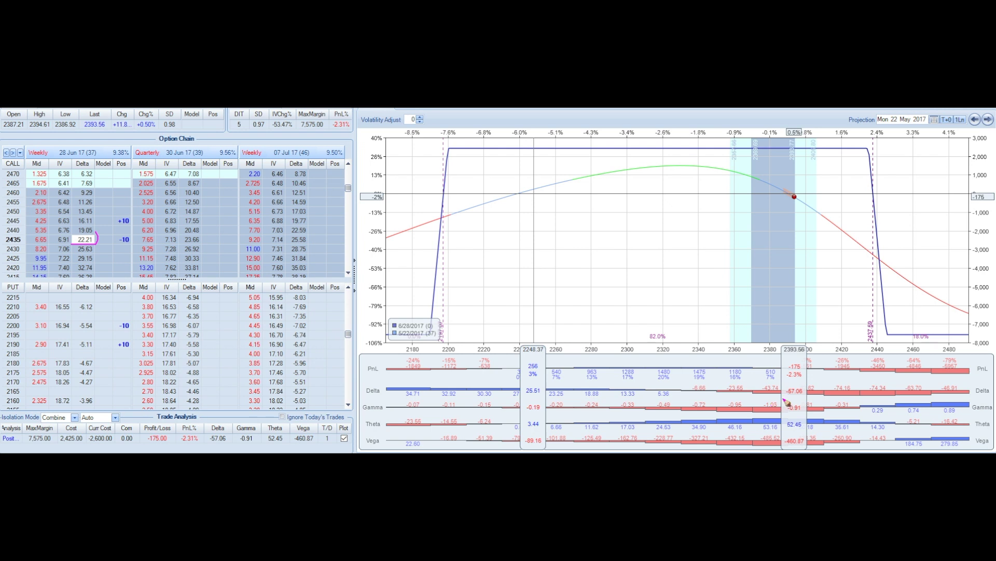
left_click_drag(783, 398, 810, 403)
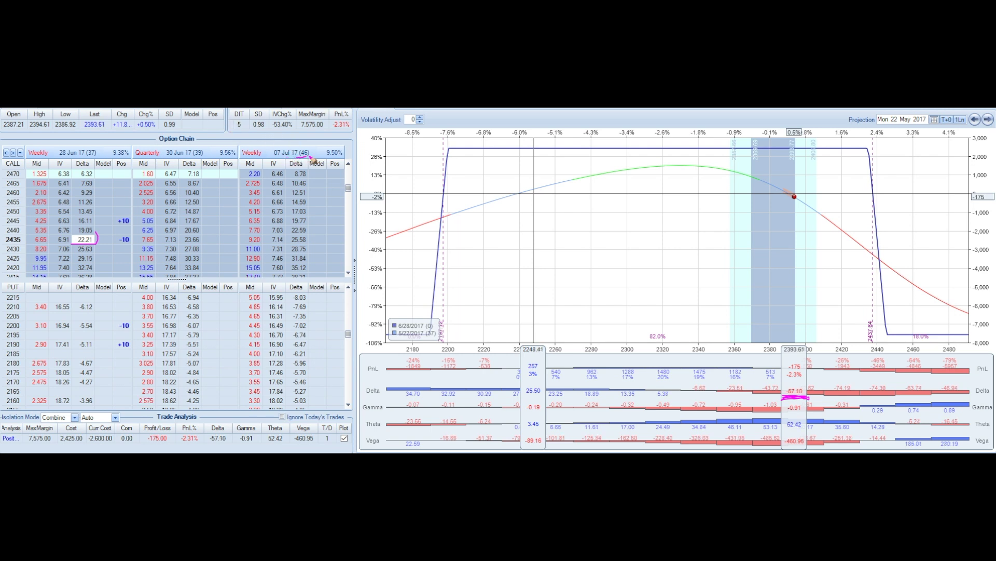
left_click_drag(294, 157, 312, 155)
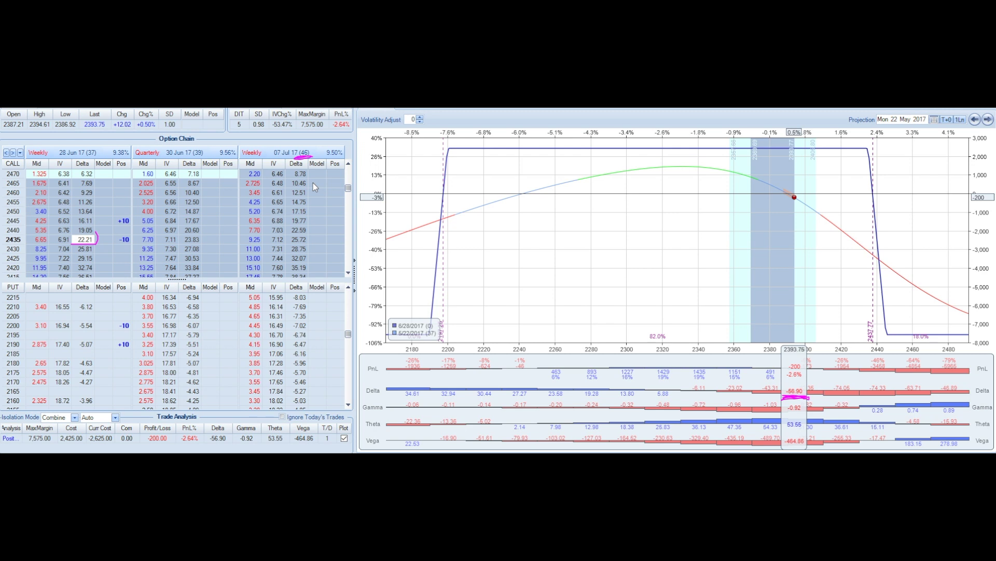
Model buying two 07 Jul 17 2450 calls against the condor.
left_click(323, 213)
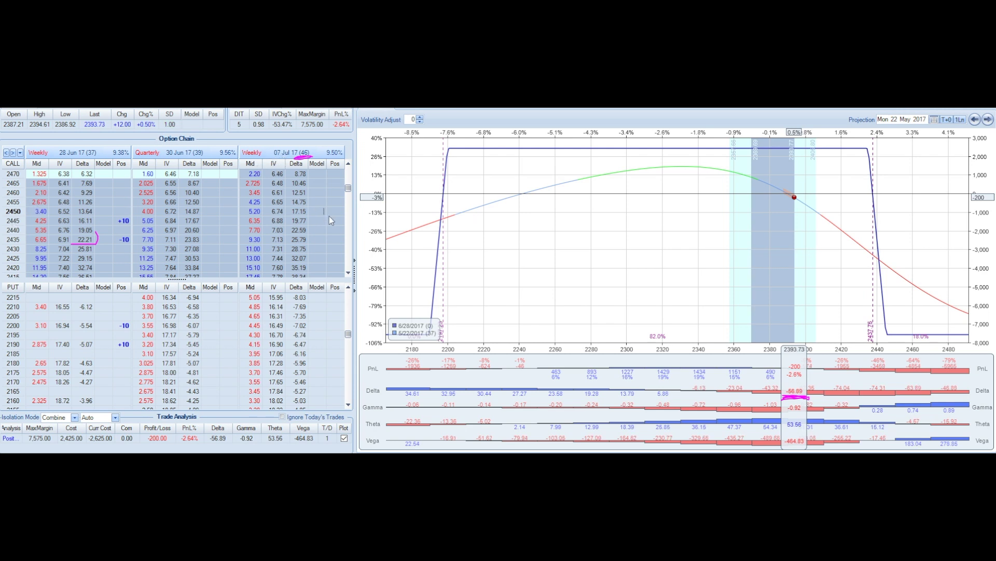
type("2")
key("Return")
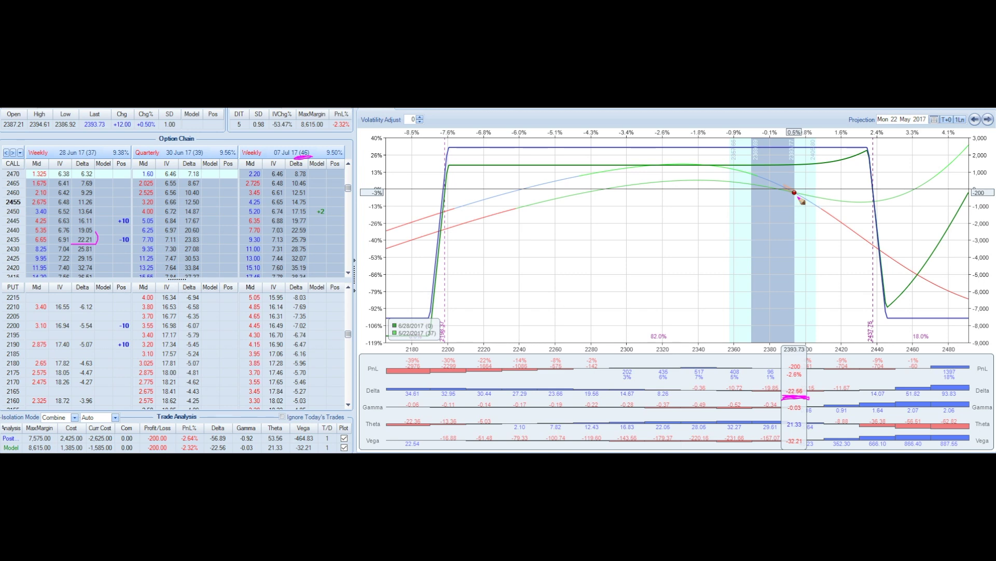
Draw arrows along the original and the modelled lines above the current price to compare their slopes, and clear all markings.
mouse_move(798, 195)
left_mouse_down()
mouse_move(854, 225)
mouse_move(841, 237)
mouse_move(857, 229)
left_mouse_up()
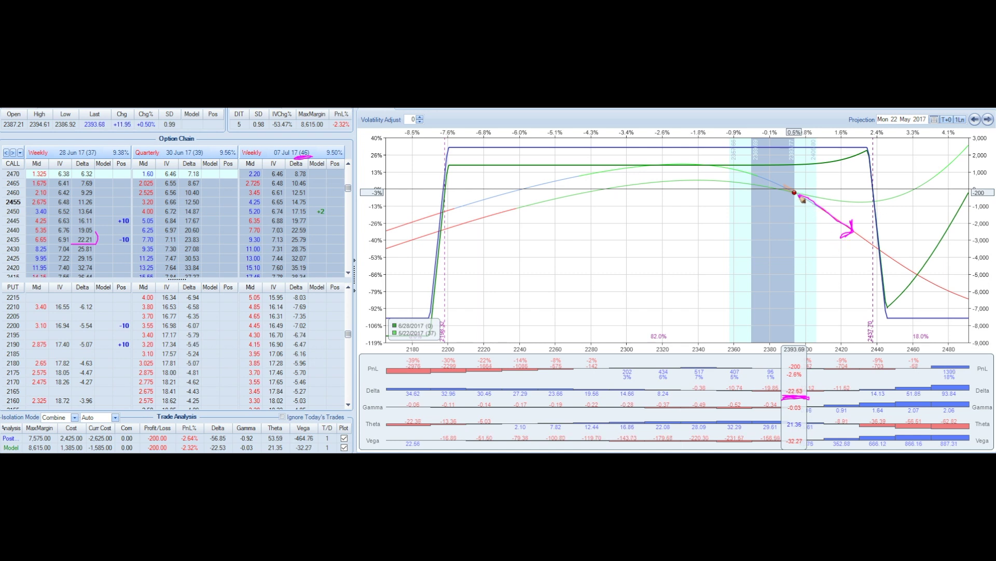
left_click_drag(800, 197, 864, 204)
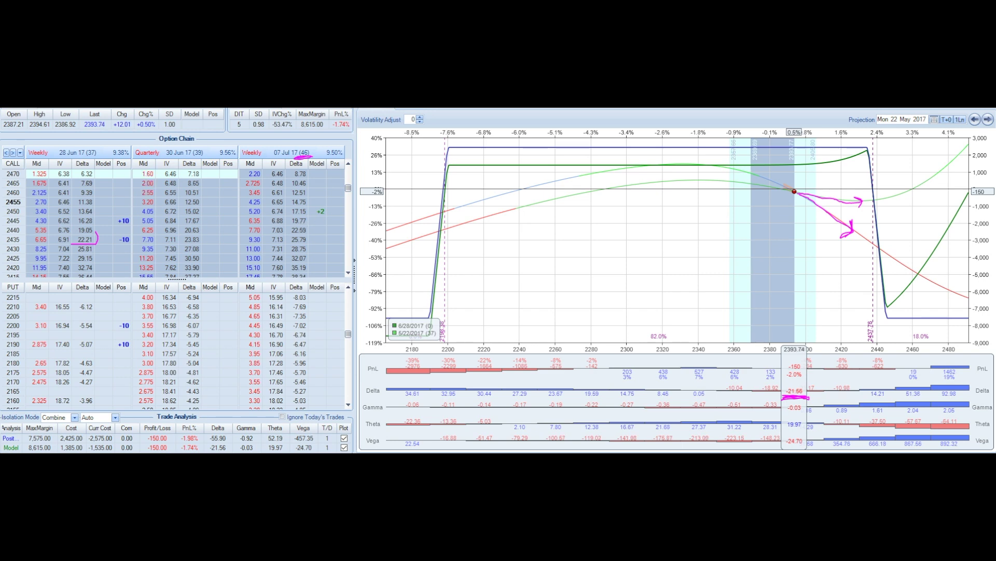
key("Escape")
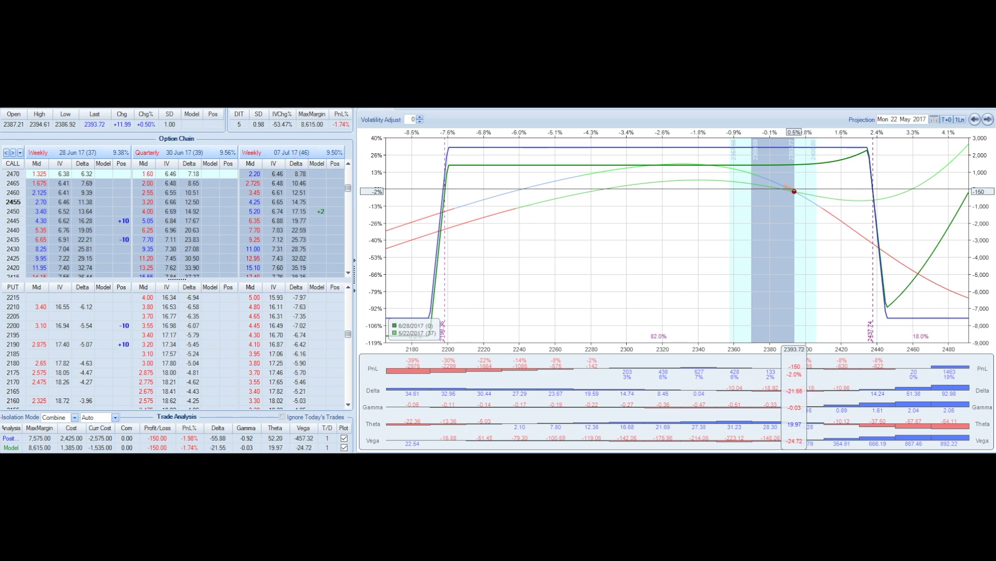
Remove the modelled 07 Jul 17 2450 calls.
left_click(323, 212)
key("Up")
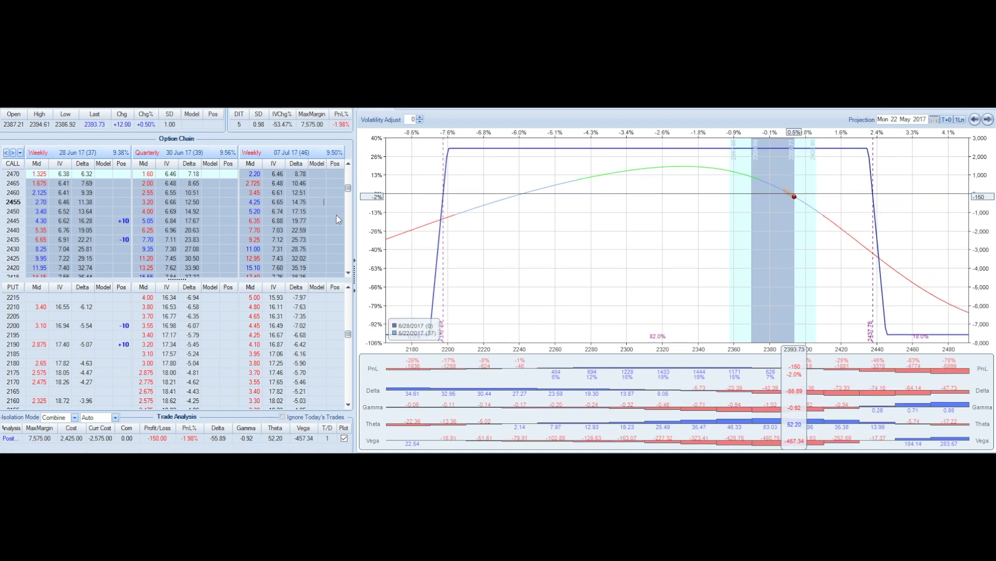
Model closing half of the 28 Jun 17 call spread: -5 of the 2445 calls and +5 of the 2435 calls.
left_click(109, 221)
type("5")
key("Down")
key("Down")
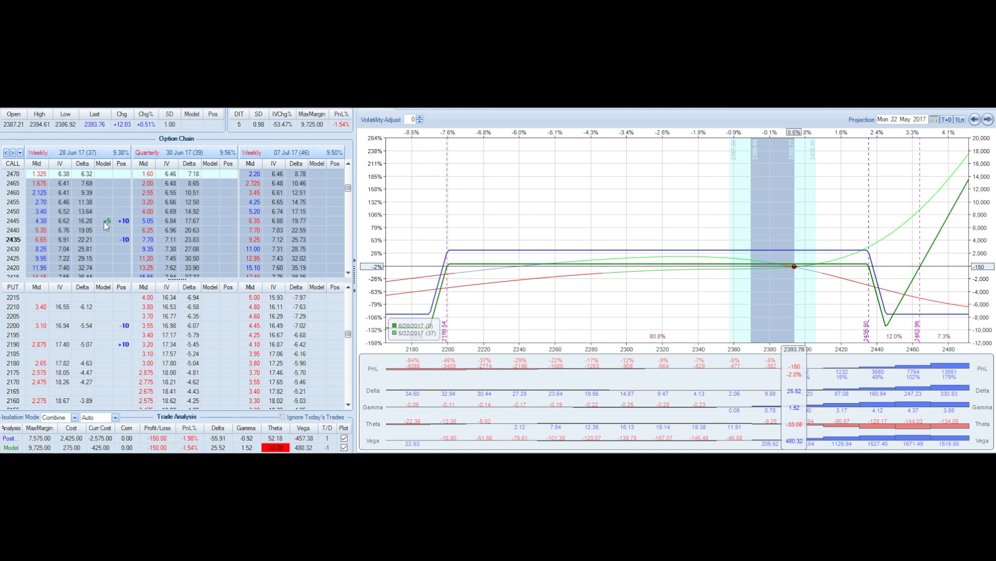
left_click(104, 222)
type("-5")
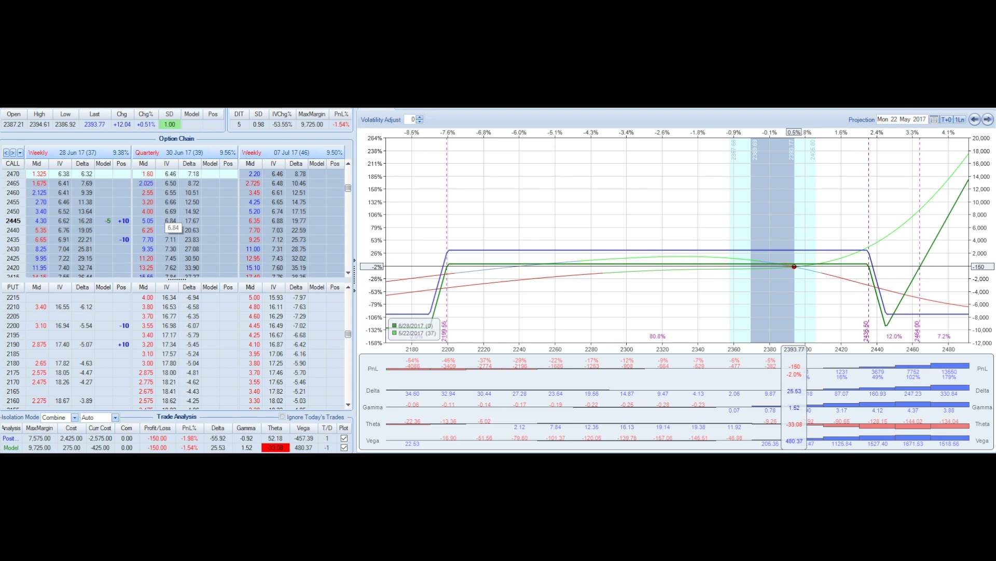
key("Down")
key("Down")
type("5")
key("Down")
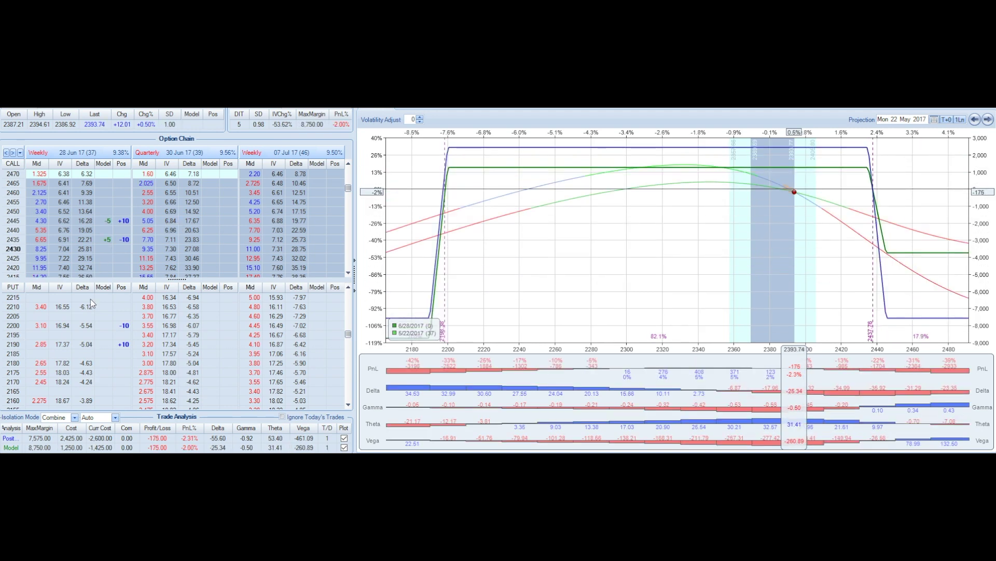
Model closing half of the 28 Jun 17 put spread: +5 of the 2200 puts and -5 of the 2190 puts.
left_click(103, 325)
type("5")
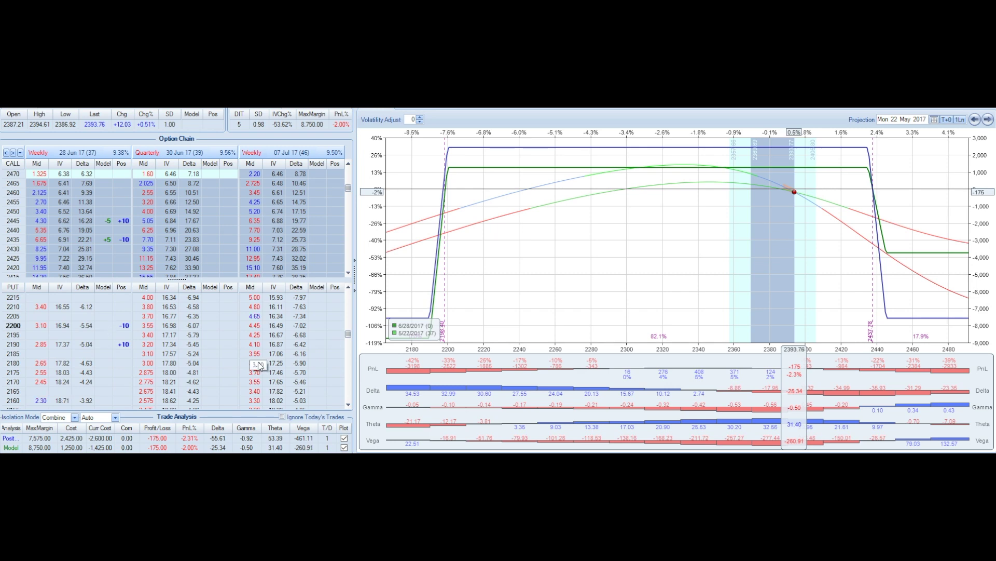
key("Down")
type("-")
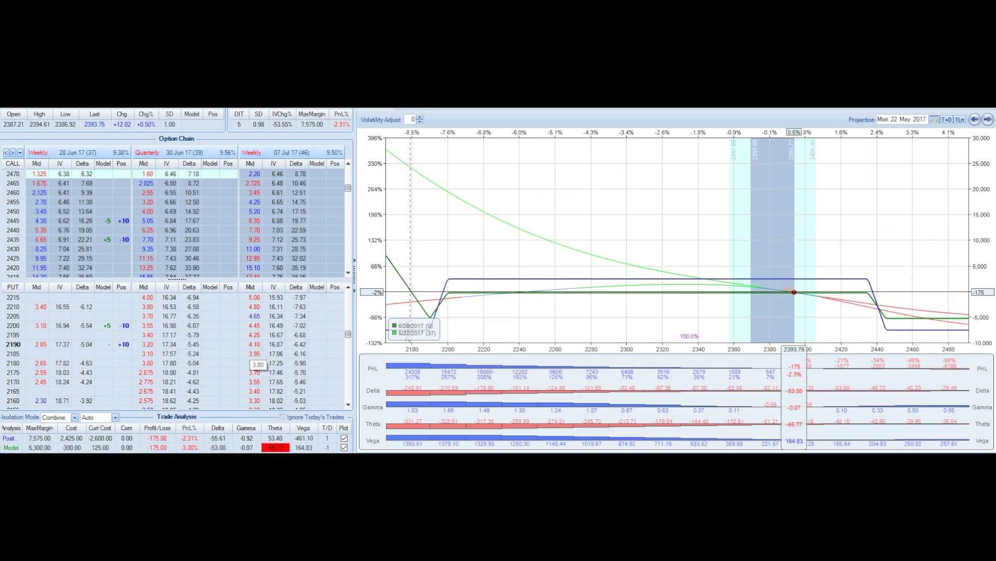
type("5")
key("Down")
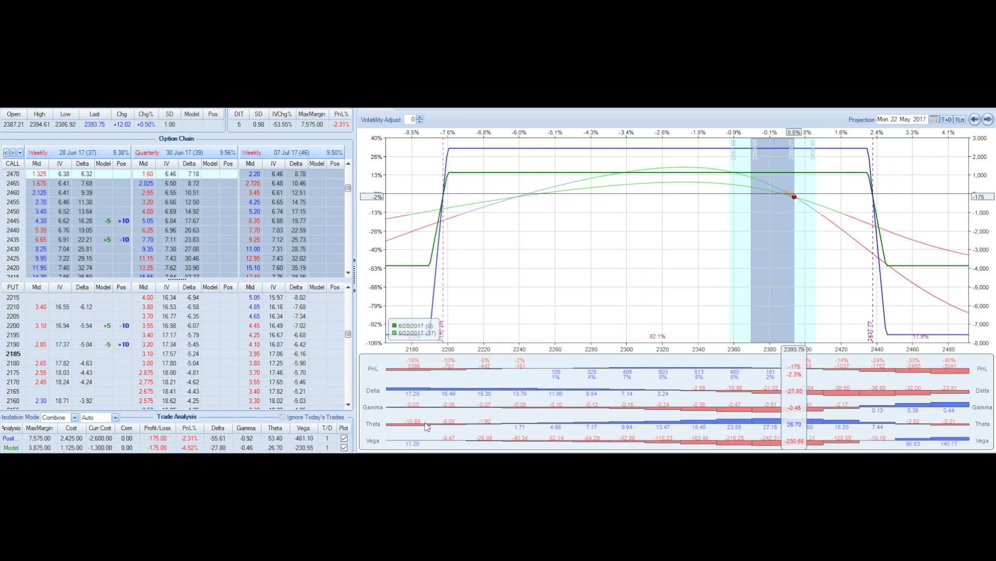
Hide the original position's plot, select the 2435 call's delta and circle the modelled delta at the current price.
left_click(343, 438)
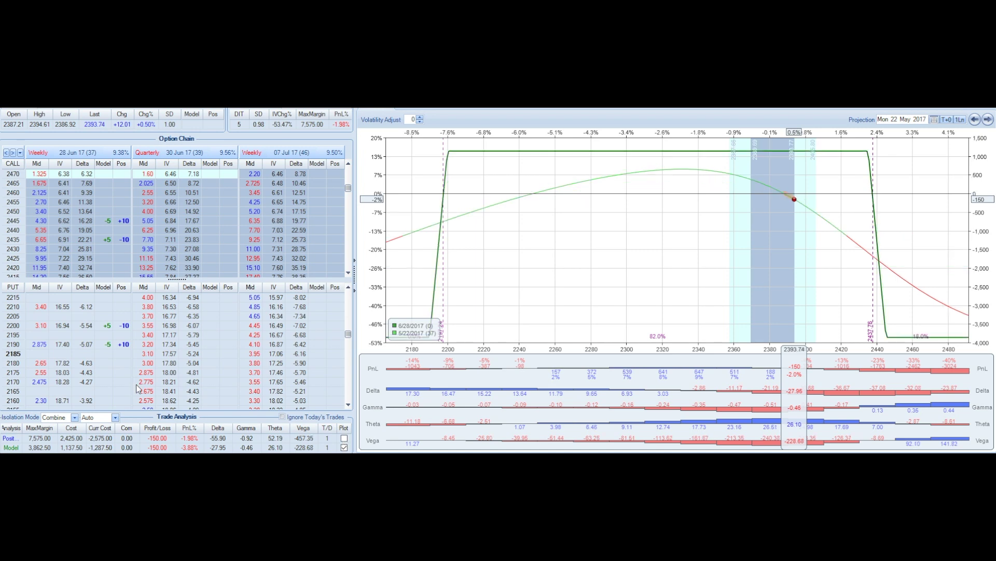
left_click(79, 242)
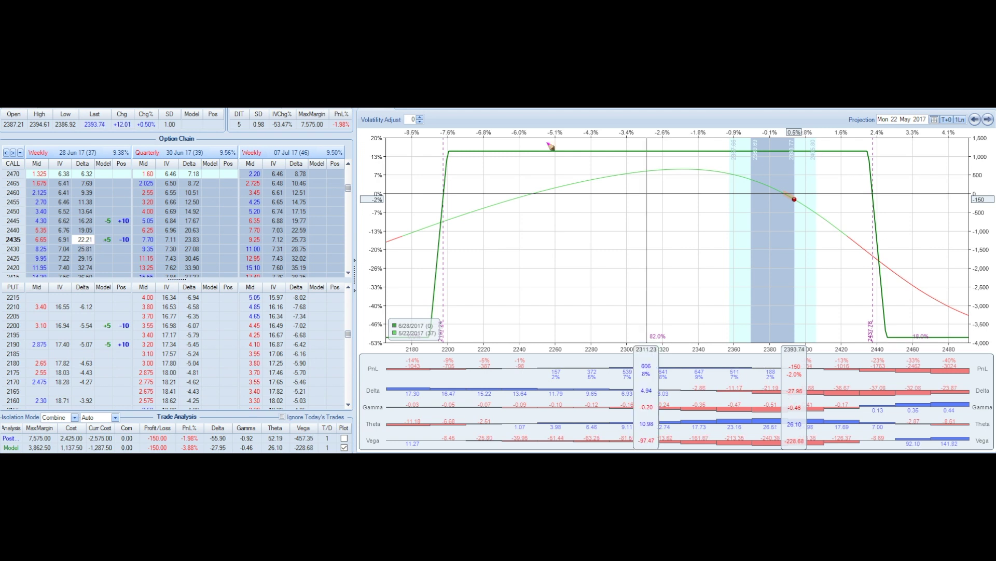
mouse_move(785, 391)
left_mouse_down()
mouse_move(783, 399)
mouse_move(809, 401)
mouse_move(778, 390)
left_mouse_up()
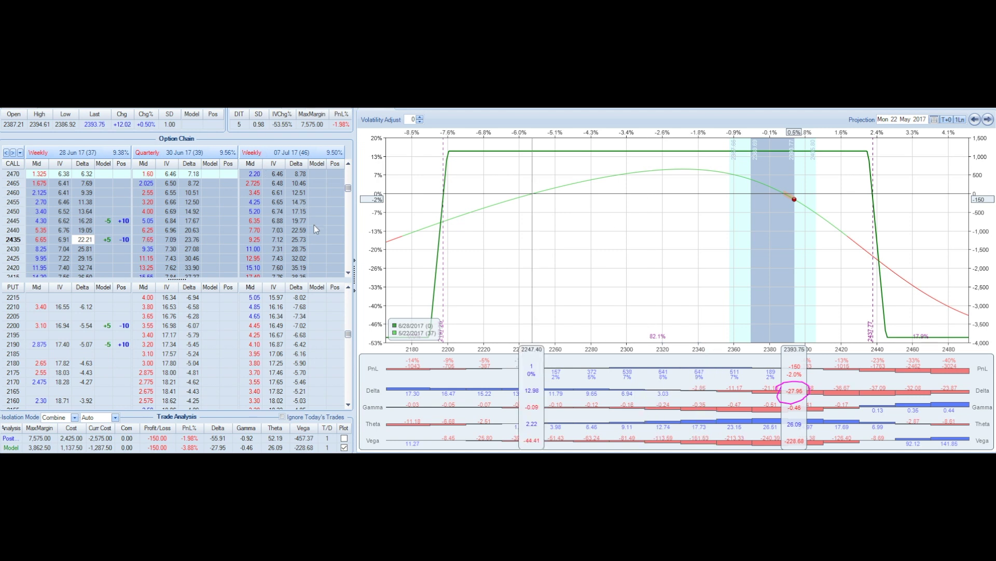
Try modelling one long 07 Jul 17 2455 call and remove it again.
left_click(316, 202)
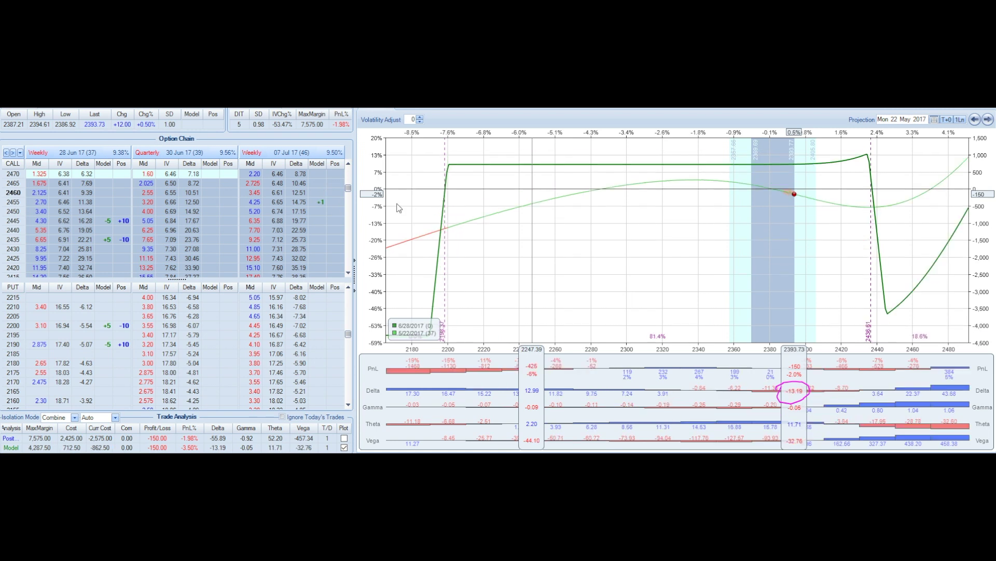
left_click(321, 202)
key("Up")
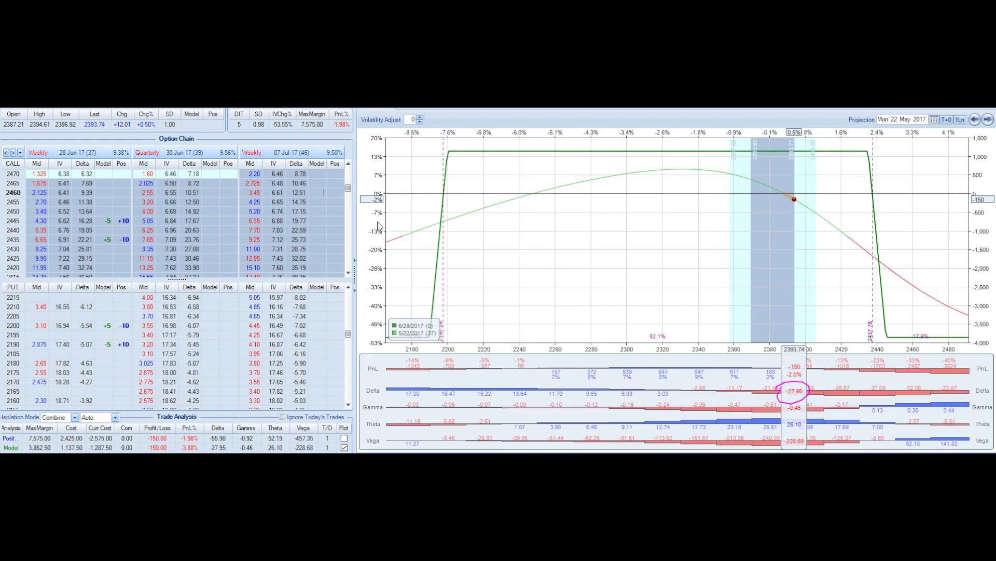
Mark the 2470 strike and its 07 Jul 17 call delta, and model buying two of those calls.
key("Up")
key("Up")
mouse_move(293, 182)
left_mouse_down()
mouse_move(313, 180)
mouse_move(308, 169)
mouse_move(293, 178)
left_mouse_up()
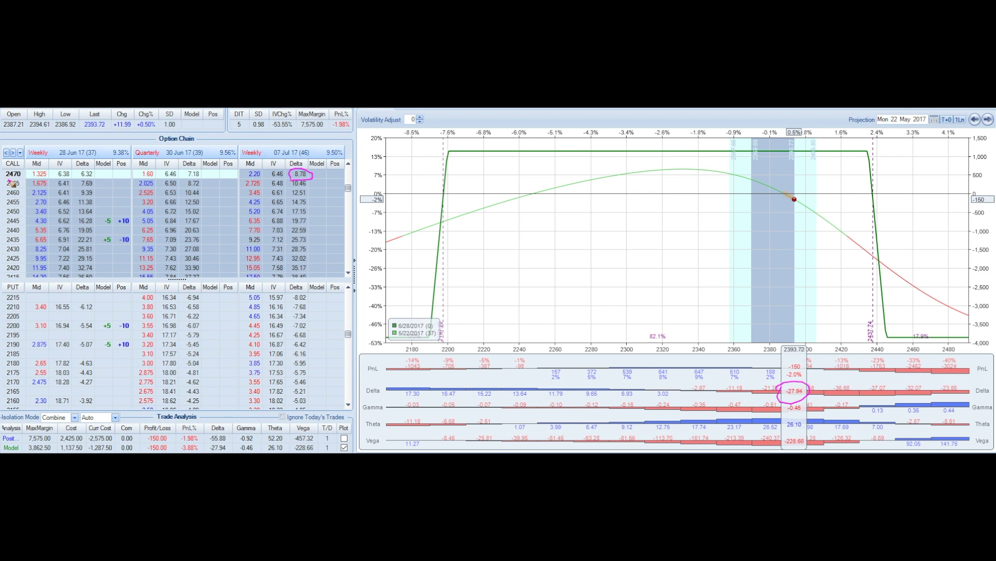
left_click_drag(1, 179, 24, 178)
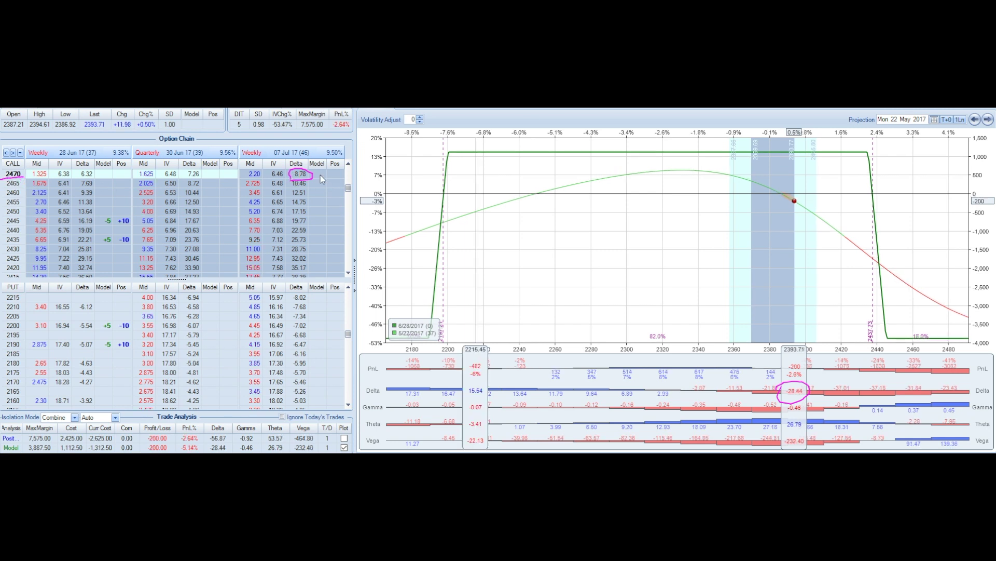
left_click(318, 174)
type("2")
key("Return")
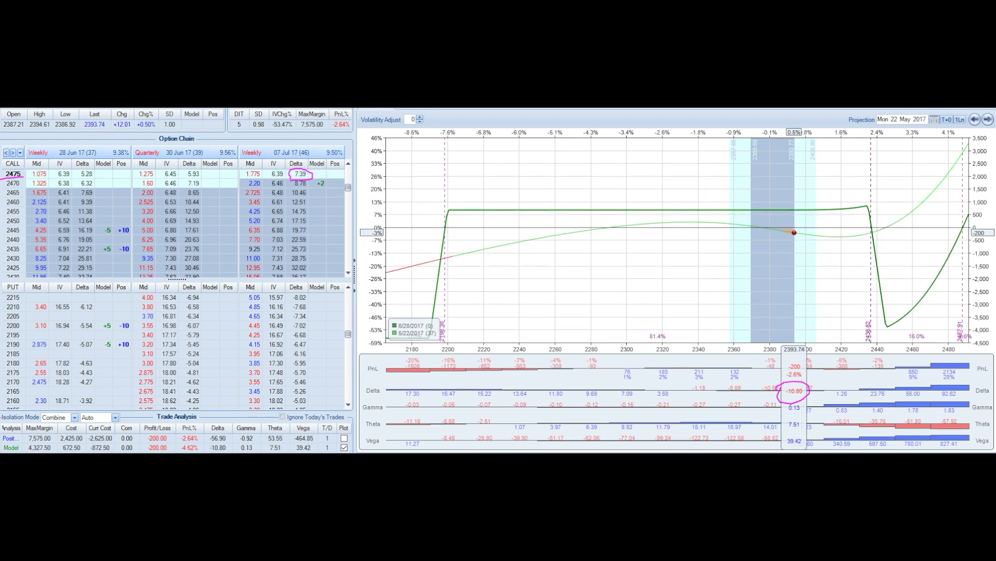
Trace the modelled line above the current price with an arrow, clear the markings and select the 28 Jun 17 2435 call's delta.
mouse_move(797, 233)
left_mouse_down()
mouse_move(837, 241)
mouse_move(876, 232)
mouse_move(870, 241)
left_mouse_up()
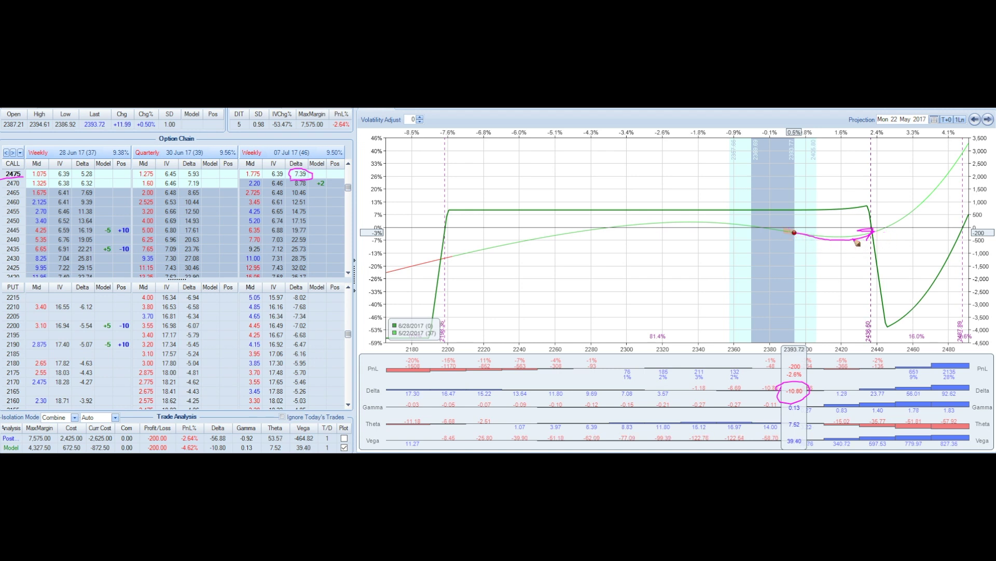
key("Escape")
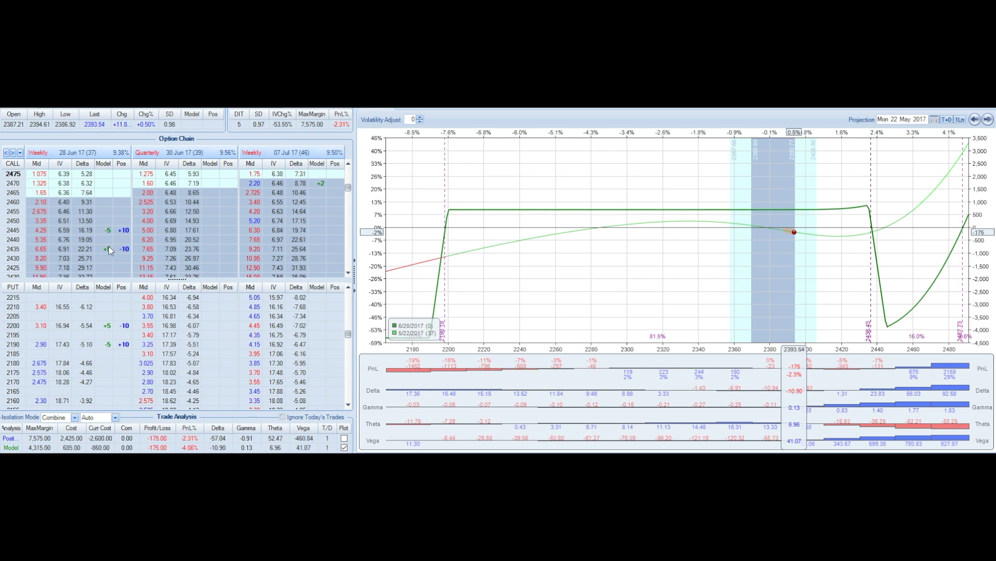
left_click(79, 252)
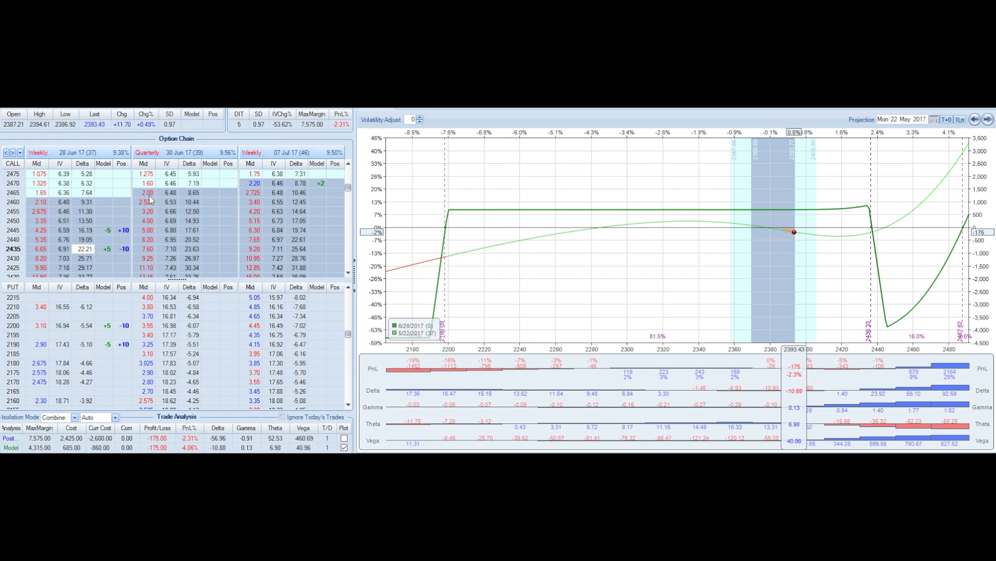
Clear all model trades and show the original position's plot again.
left_click(19, 153)
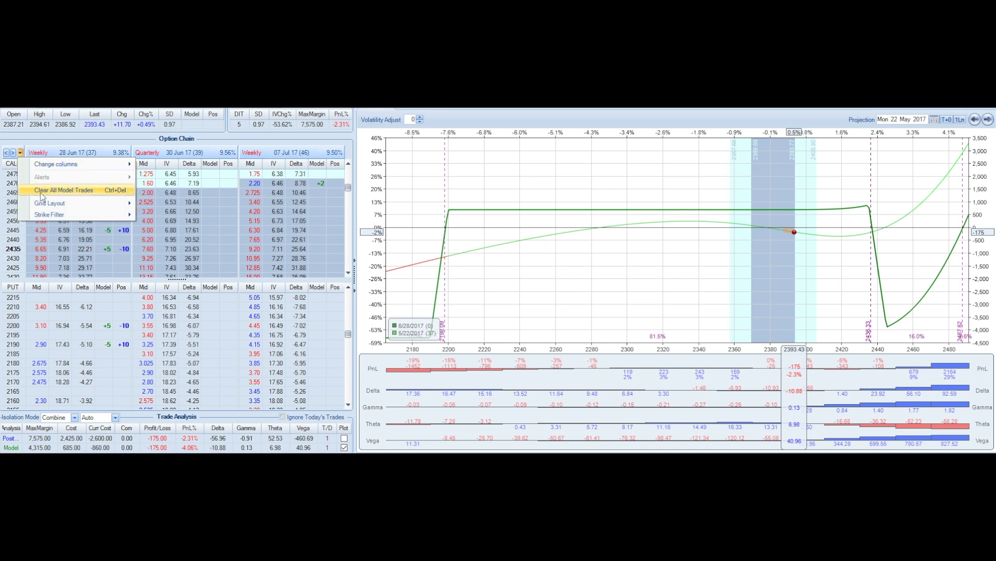
left_click(63, 190)
left_click(344, 439)
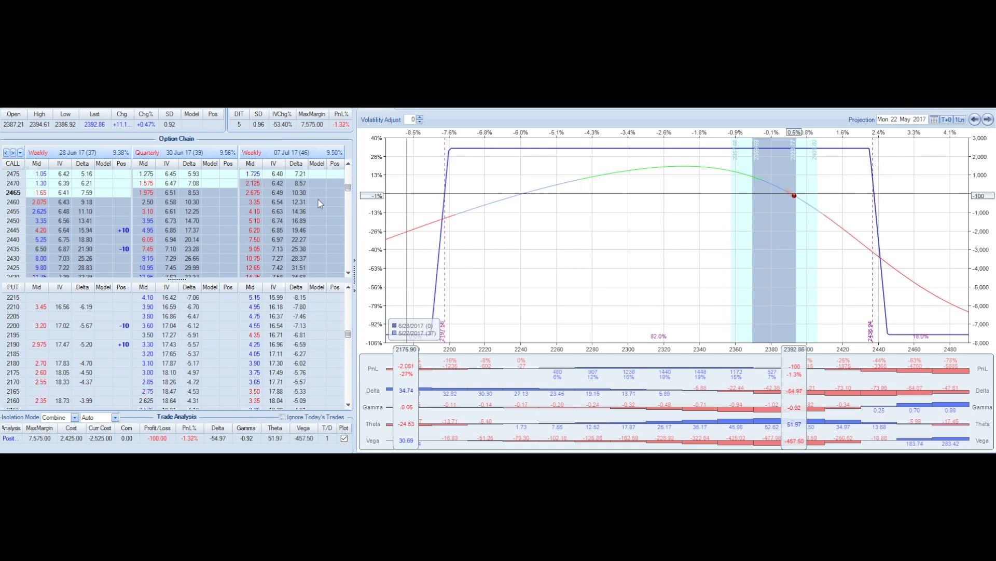
Try modelling three long 07 Jul 17 2465 calls against the full position and remove them again.
key("Return")
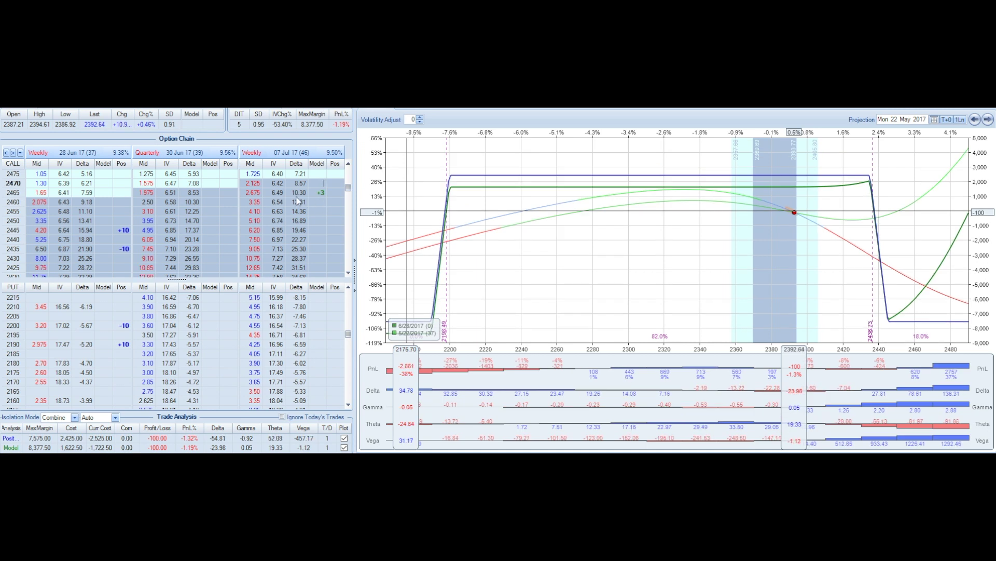
left_click(297, 196)
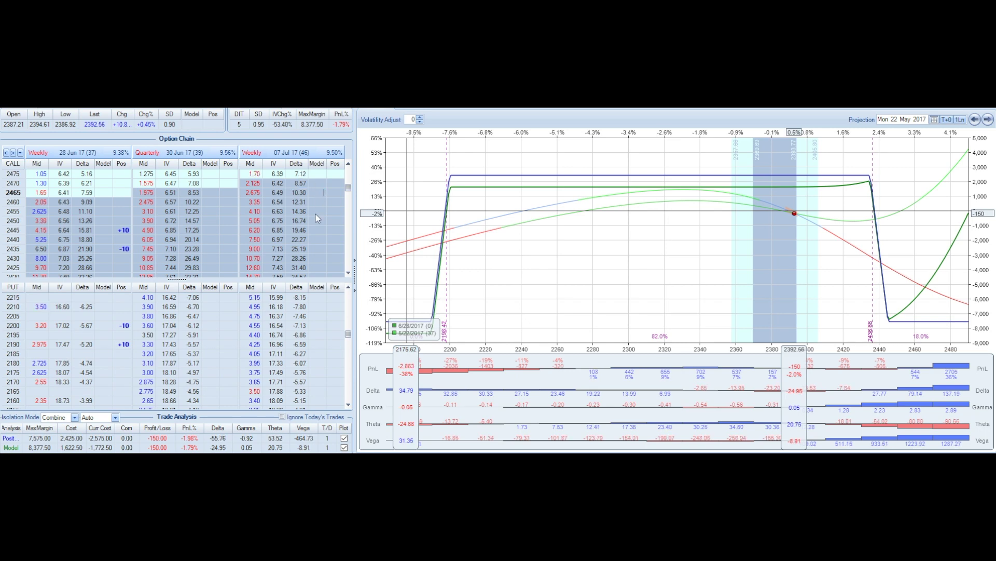
left_click(317, 213)
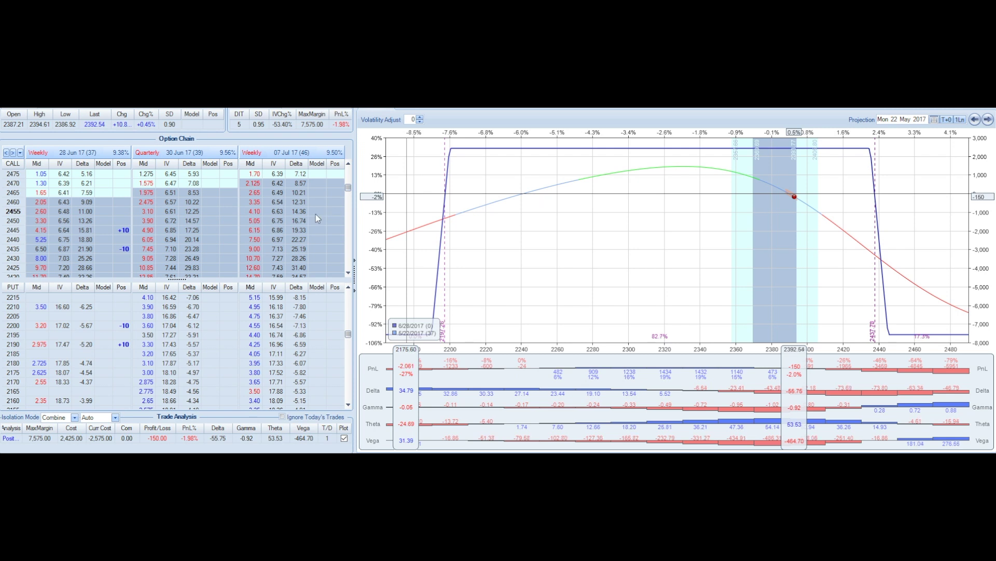
Model buying two 07 Jul 17 2455 calls and trace the original and modelled lines above the current price with arrows.
left_click(316, 213)
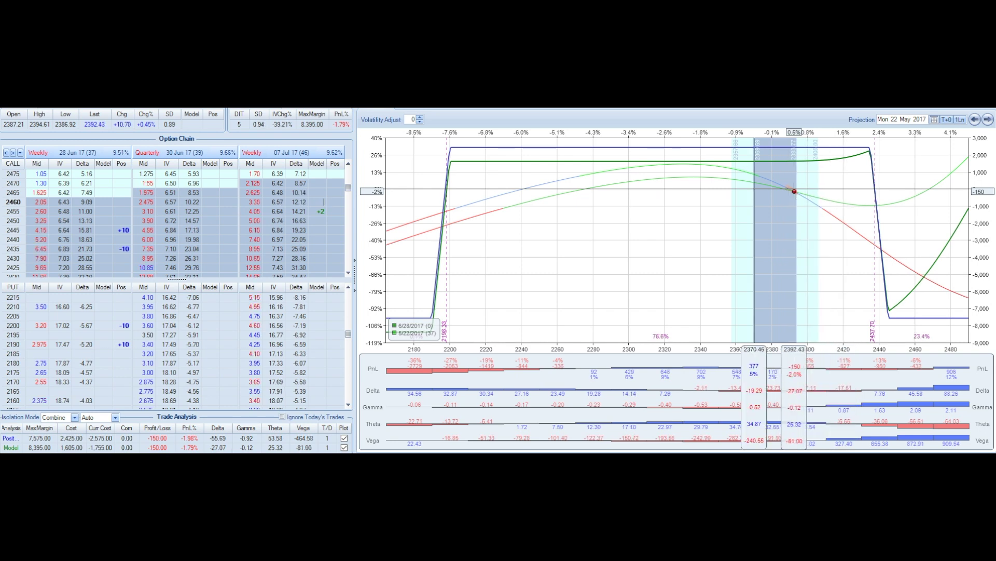
mouse_move(812, 202)
left_mouse_down()
mouse_move(870, 238)
mouse_move(863, 248)
left_mouse_up()
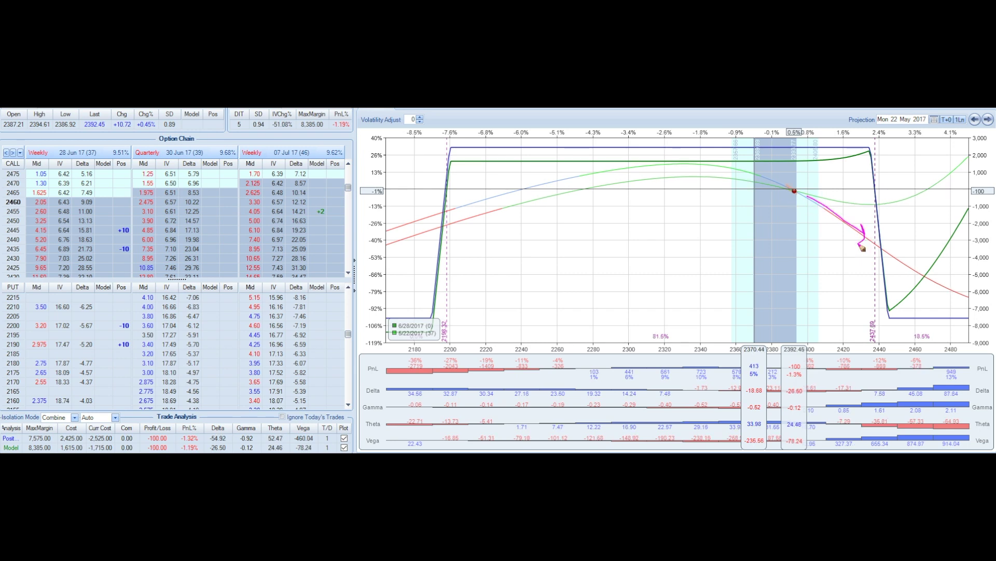
mouse_move(807, 195)
left_mouse_down()
mouse_move(879, 202)
mouse_move(877, 213)
left_mouse_up()
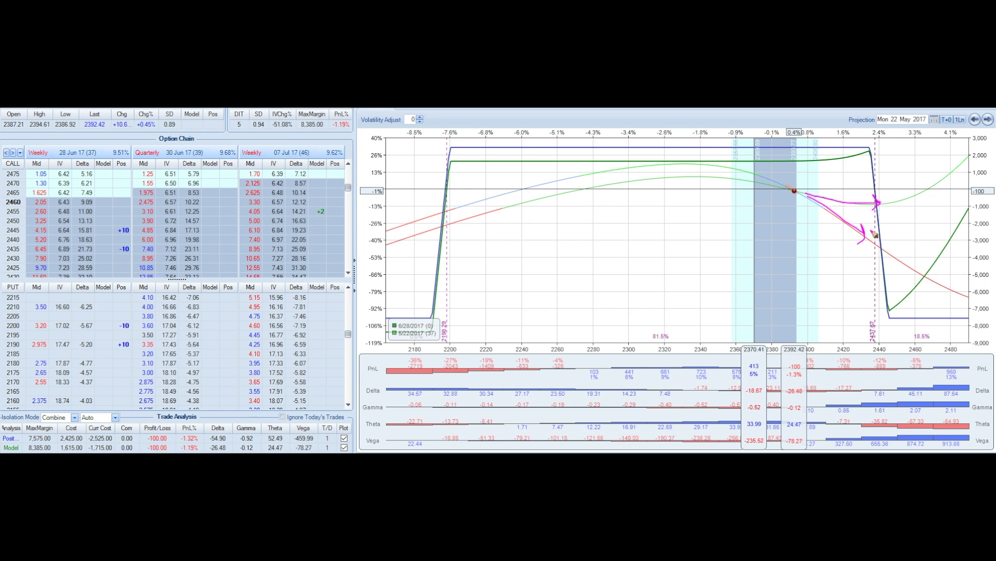